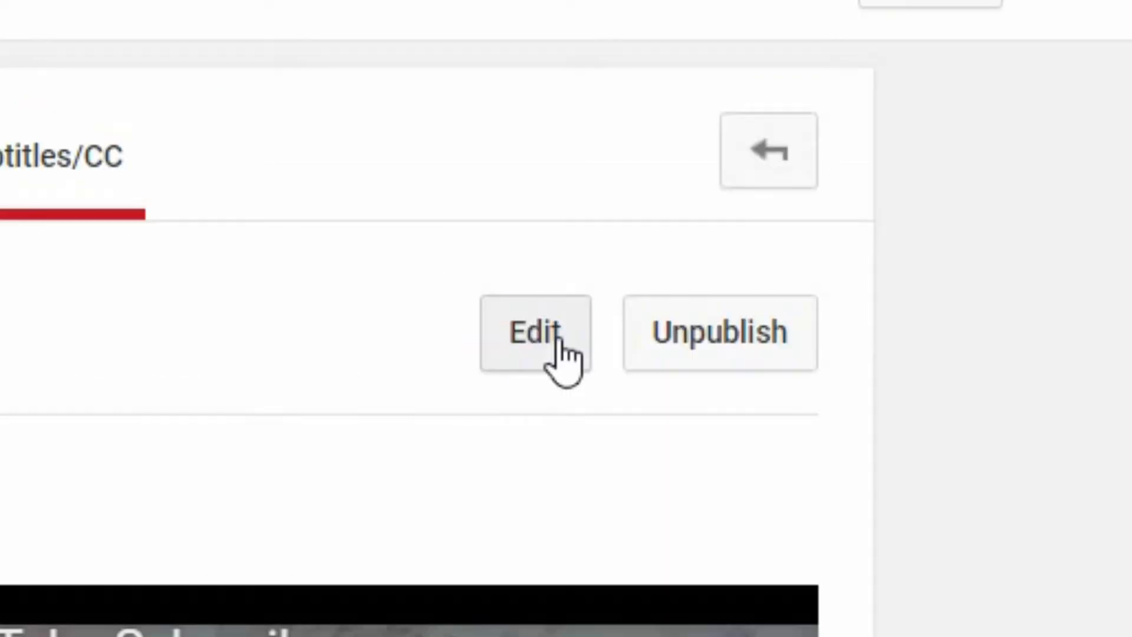
Open the automatic English subtitles for editing and capitalise the first word of the 0:00.0 caption as "Okay"
{"action": "left_click", "coordinate": [1005, 126]}
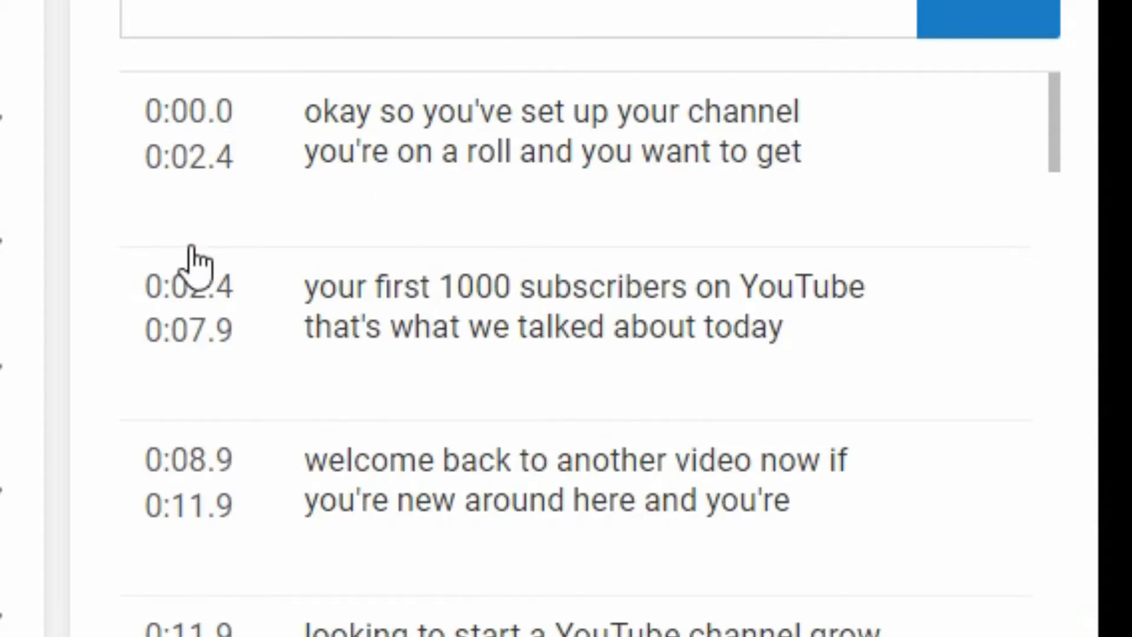
{"action": "left_click", "coordinate": [417, 141]}
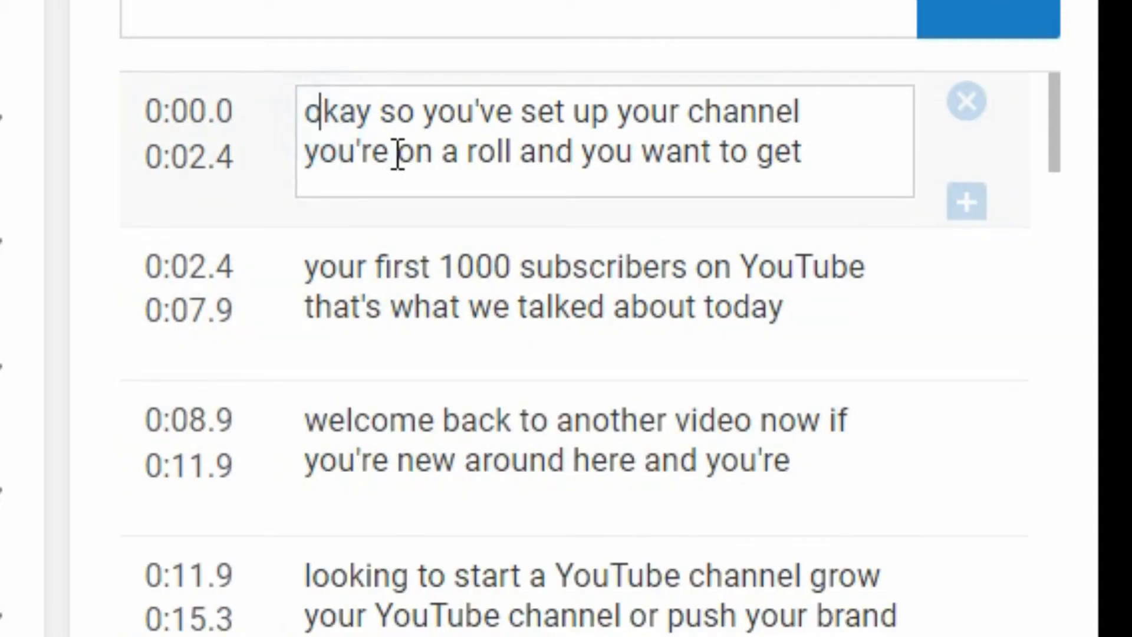
{"action": "left_click", "coordinate": [399, 153]}
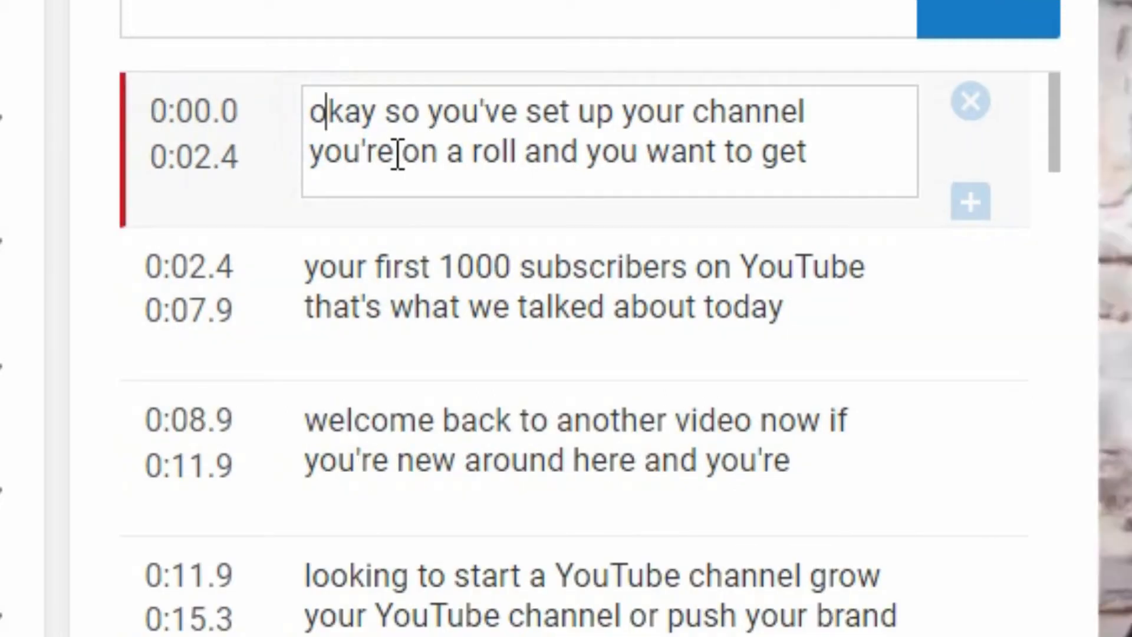
{"action": "key", "text": "BackSpace"}
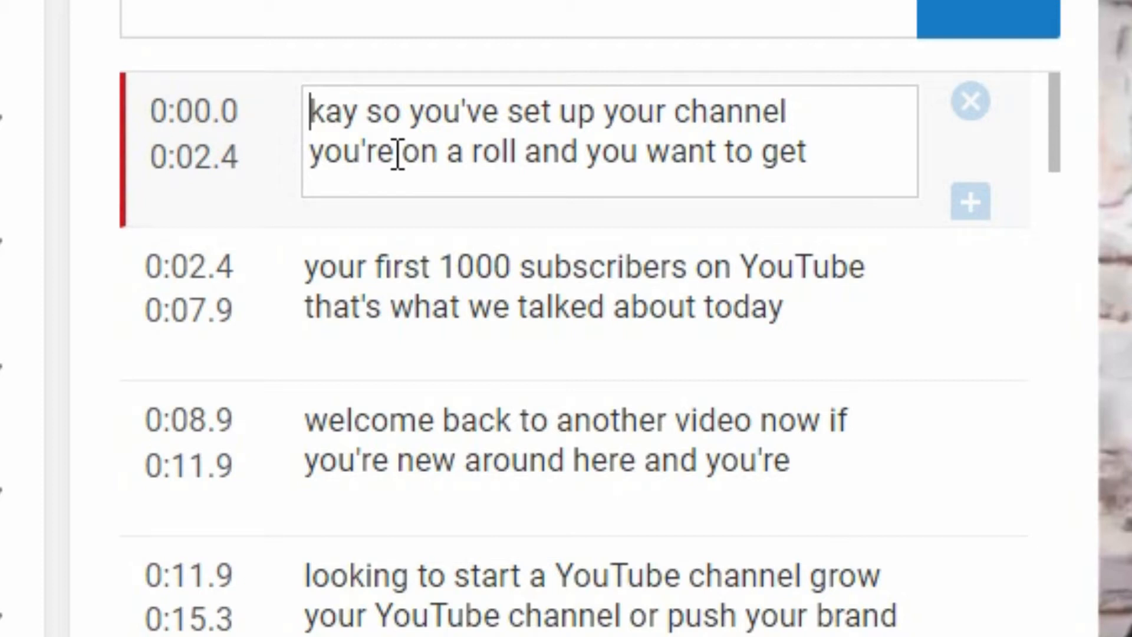
{"action": "type", "text": "O"}
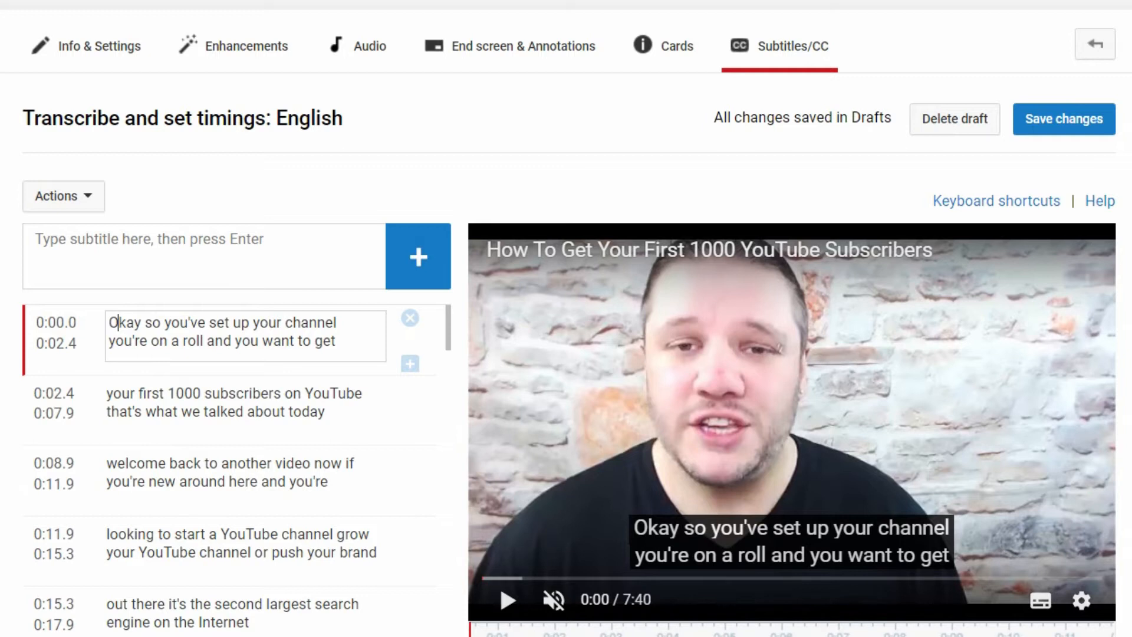
Play the video with sound on and add a full stop after "today" in the 0:02.4 caption
{"action": "left_click", "coordinate": [551, 599]}
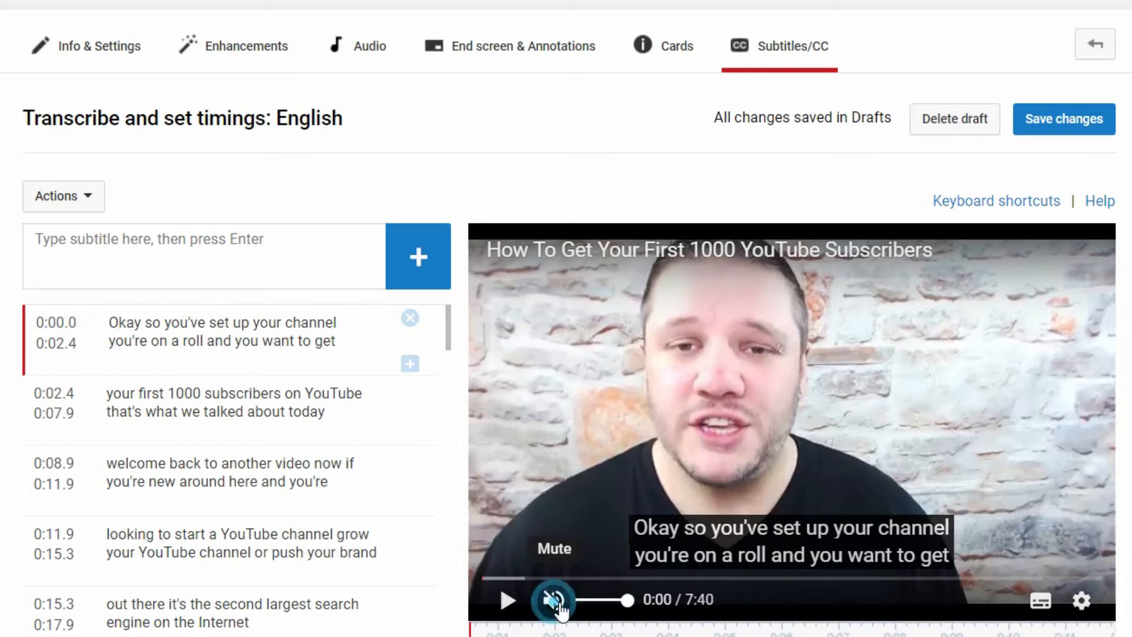
{"action": "left_click", "coordinate": [508, 600]}
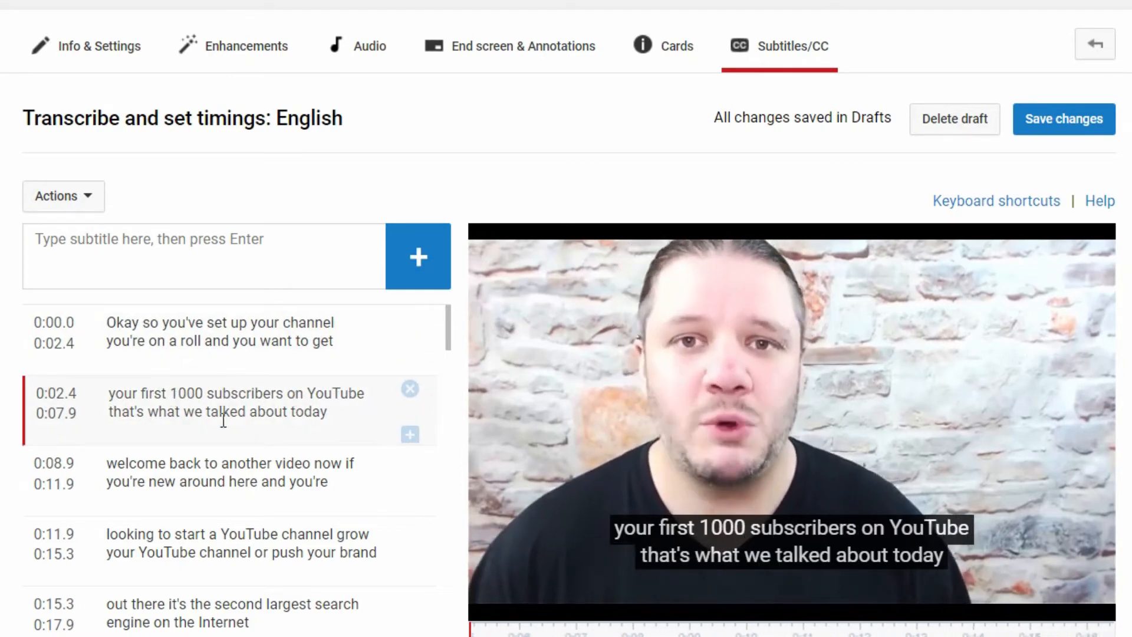
{"action": "double_click", "coordinate": [337, 428]}
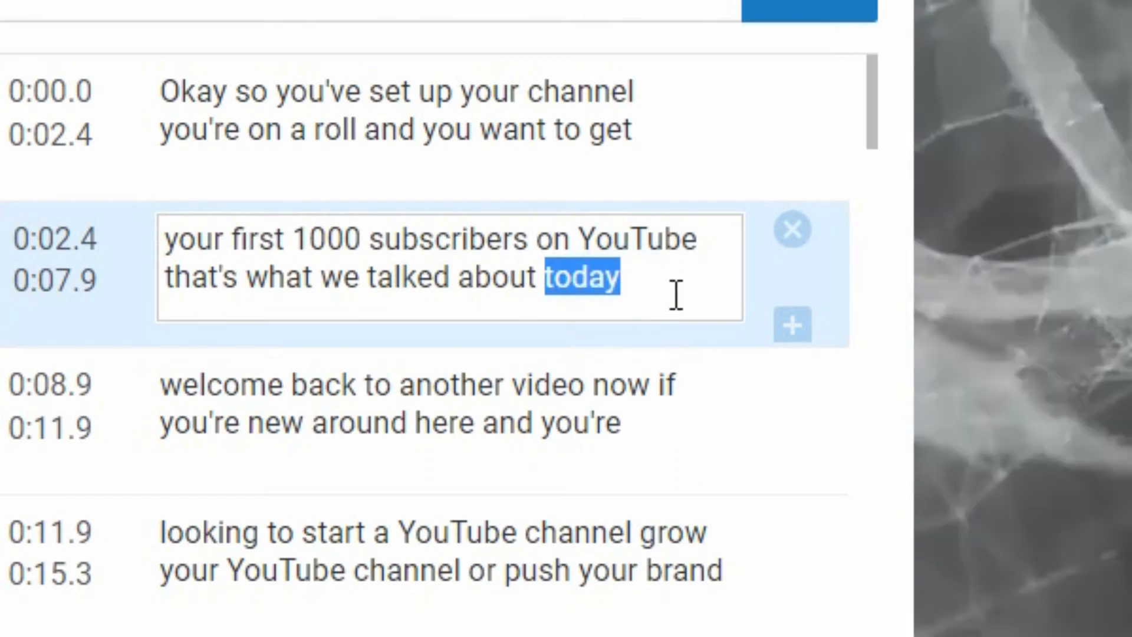
{"action": "left_click", "coordinate": [343, 412]}
{"action": "type", "text": "."}
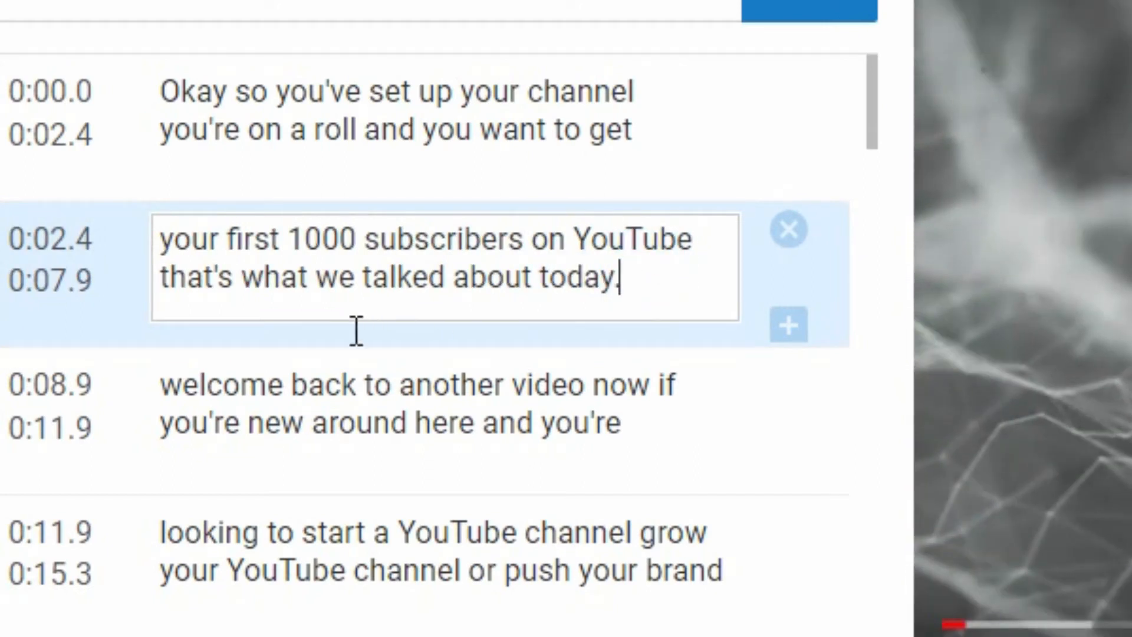
Listen to the 0:08.9 caption, insert "Hello and" before "welcome" and add a full stop after "video"
{"action": "left_click", "coordinate": [165, 383]}
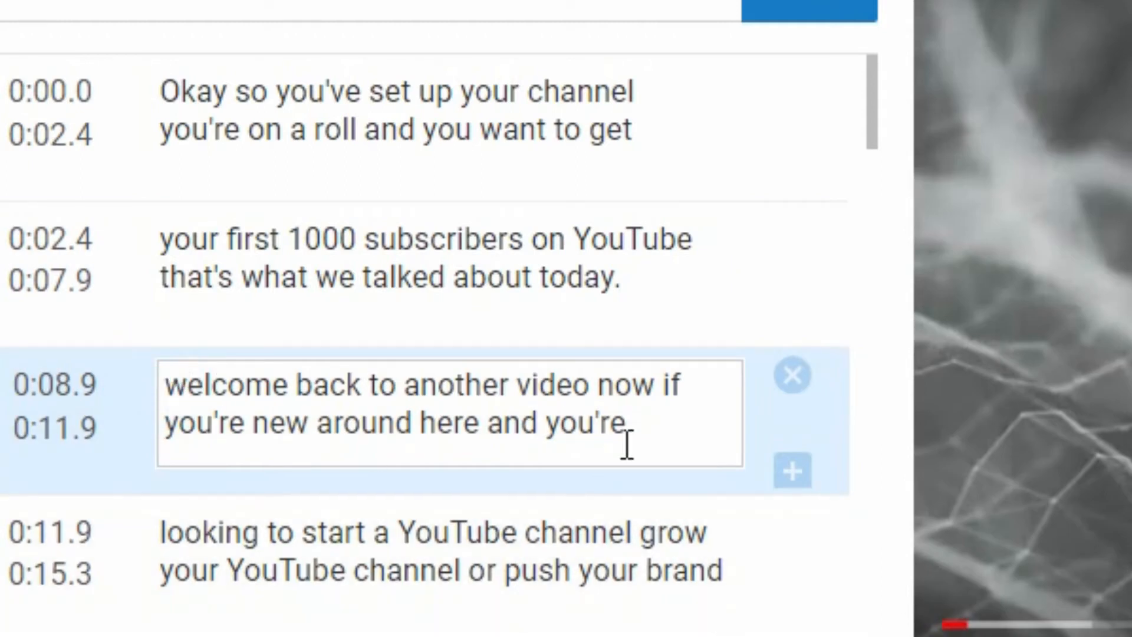
{"action": "left_click", "coordinate": [510, 600]}
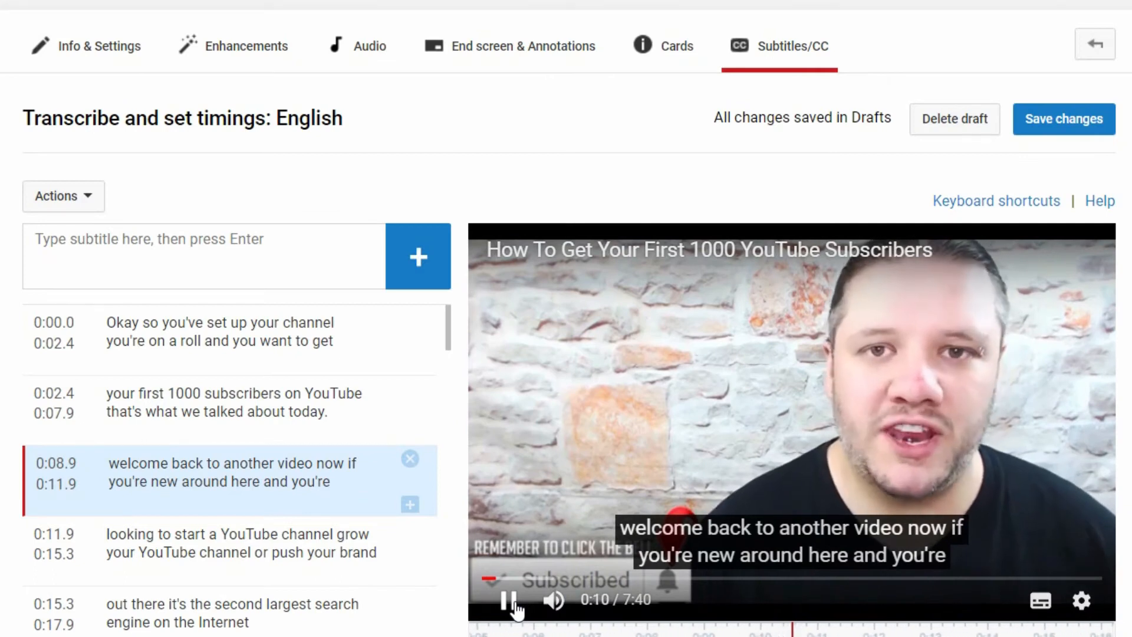
{"action": "left_click", "coordinate": [510, 600]}
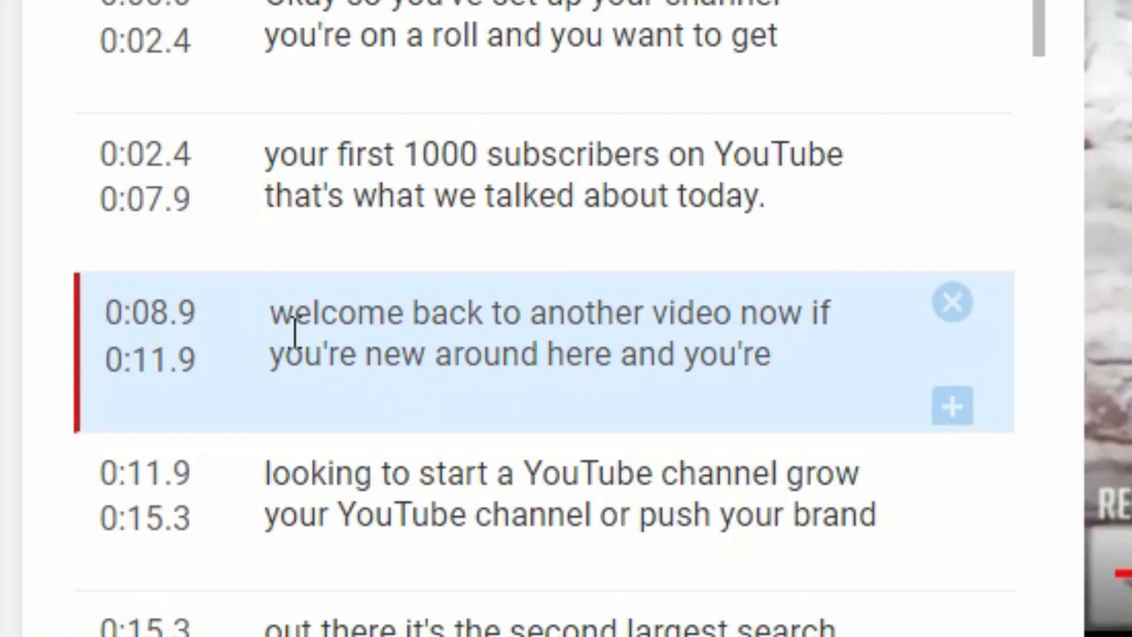
{"action": "left_click", "coordinate": [277, 312]}
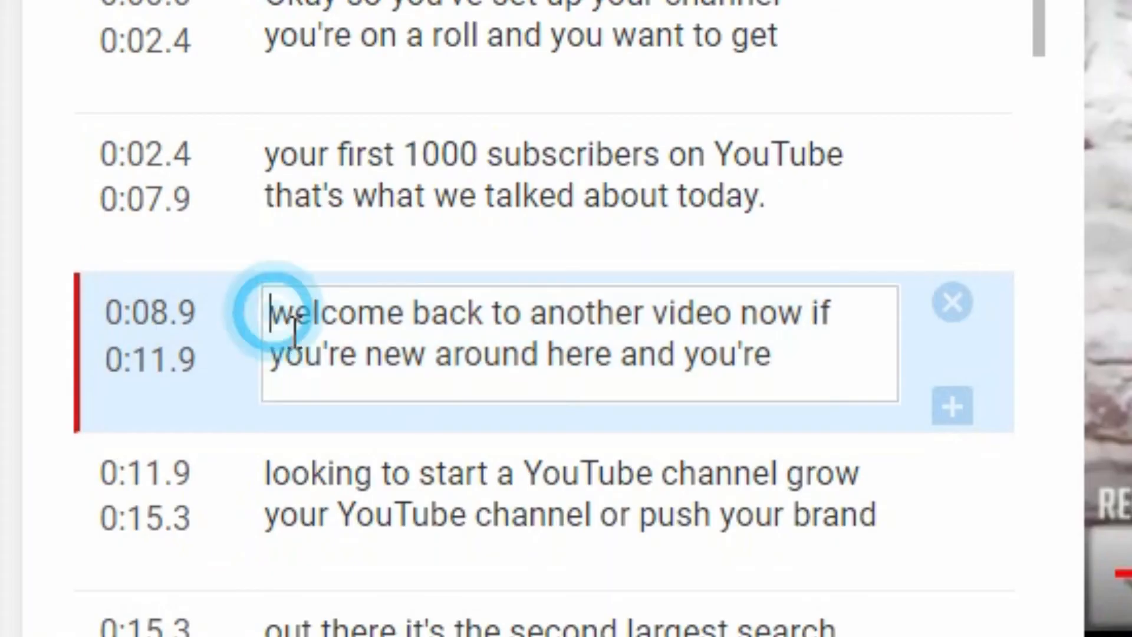
{"action": "type", "text": "Hello and"}
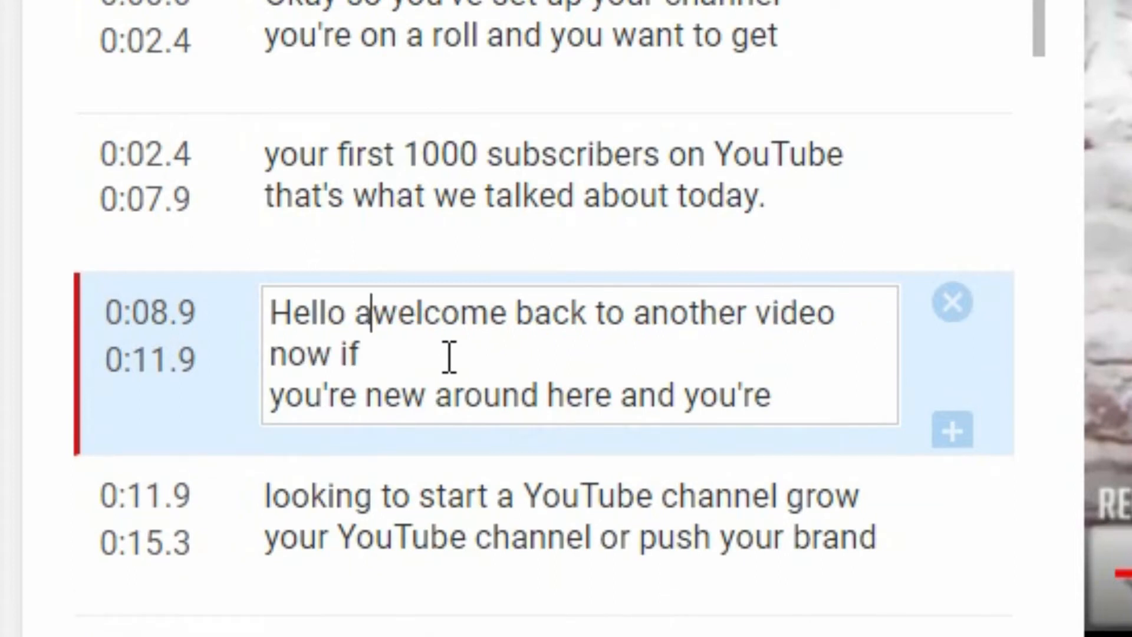
{"action": "left_click", "coordinate": [885, 308]}
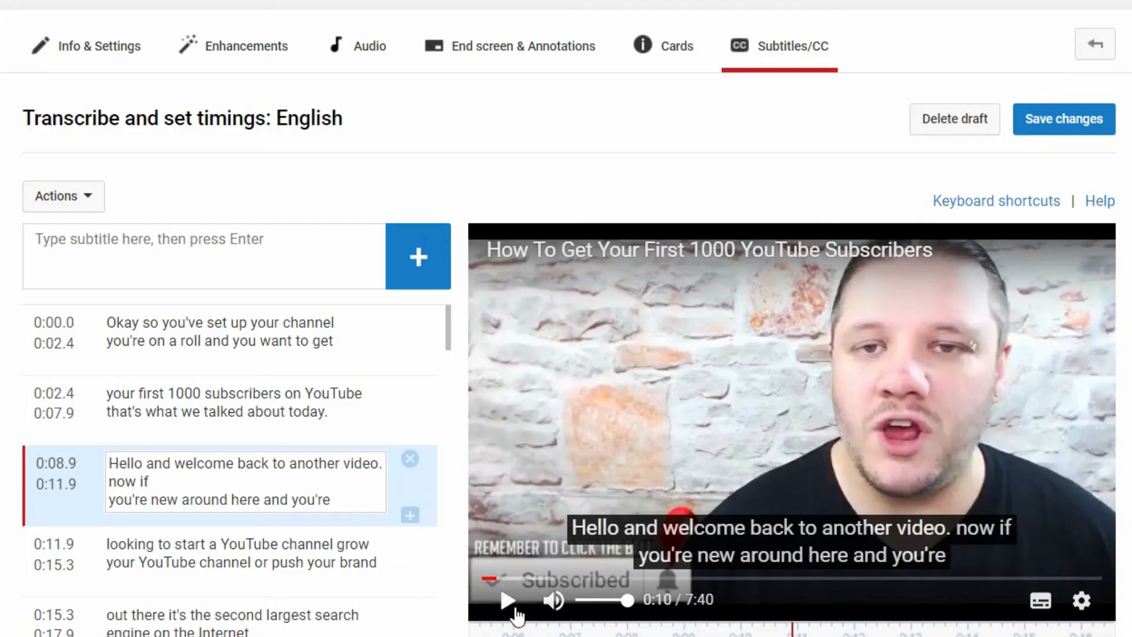
Capitalise "Now" in the 0:08.9 caption and join "Now if" with "you're new around here and you're" on one line
{"action": "left_click", "coordinate": [508, 602]}
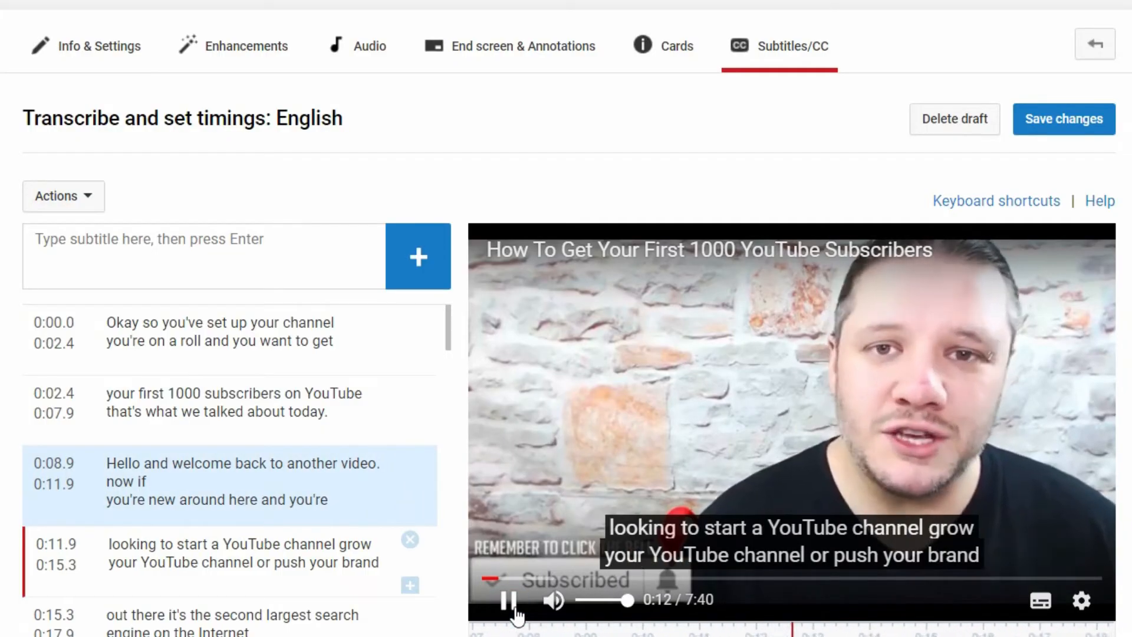
{"action": "left_click", "coordinate": [508, 600]}
{"action": "left_click", "coordinate": [174, 505]}
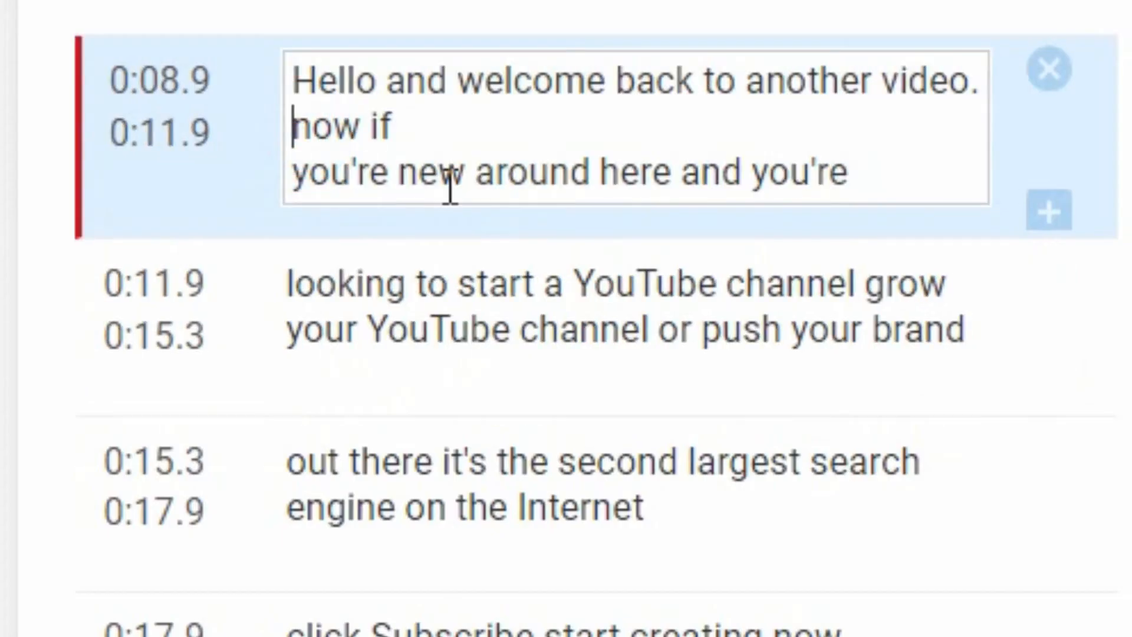
{"action": "key", "text": "Delete"}
{"action": "type", "text": "M"}
{"action": "key", "text": "BackSpace"}
{"action": "type", "text": "N"}
{"action": "key", "text": "End"}
{"action": "key", "text": "Delete"}
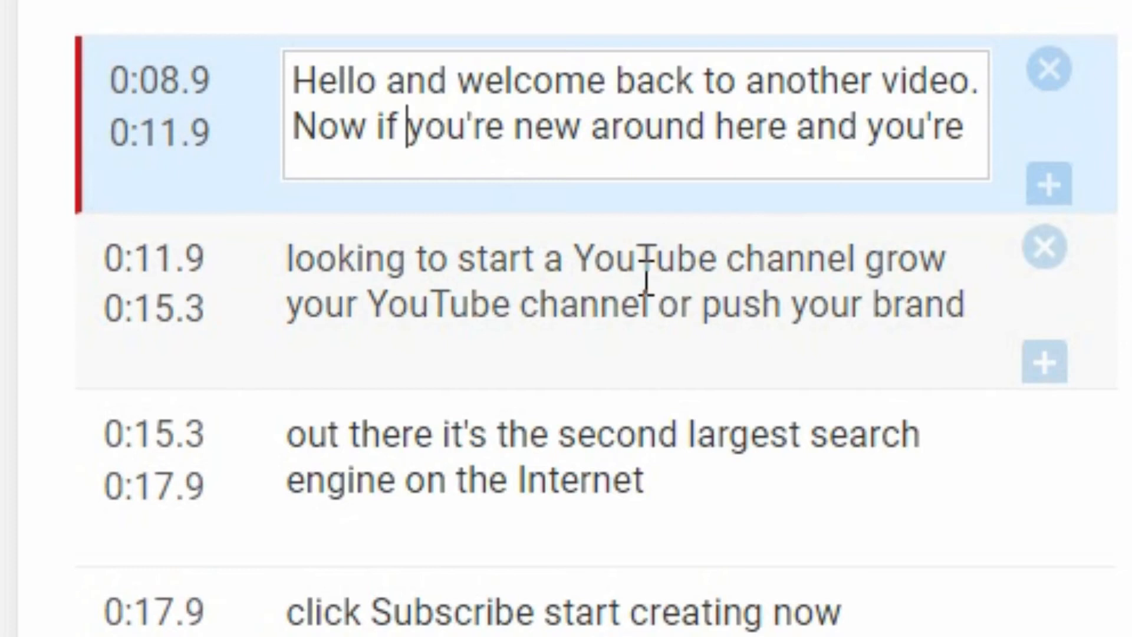
Add a comma after the first "channel" in the 0:11.9 caption and a full stop after "Internet" in the 0:15.3 caption
{"action": "left_click", "coordinate": [856, 259]}
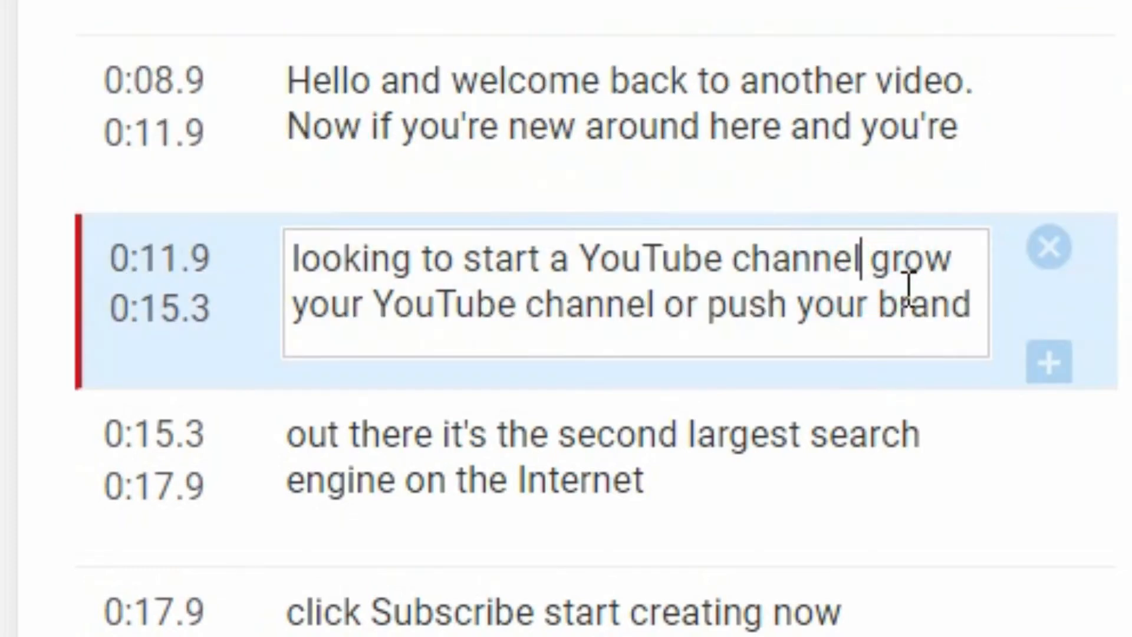
{"action": "type", "text": ","}
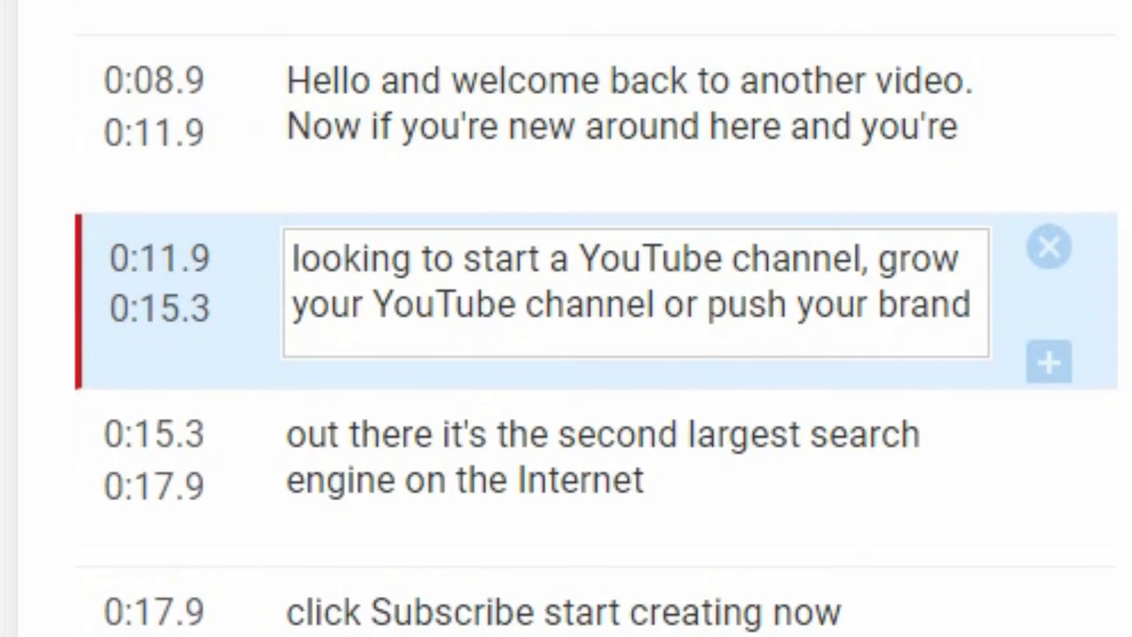
{"action": "left_click", "coordinate": [507, 603]}
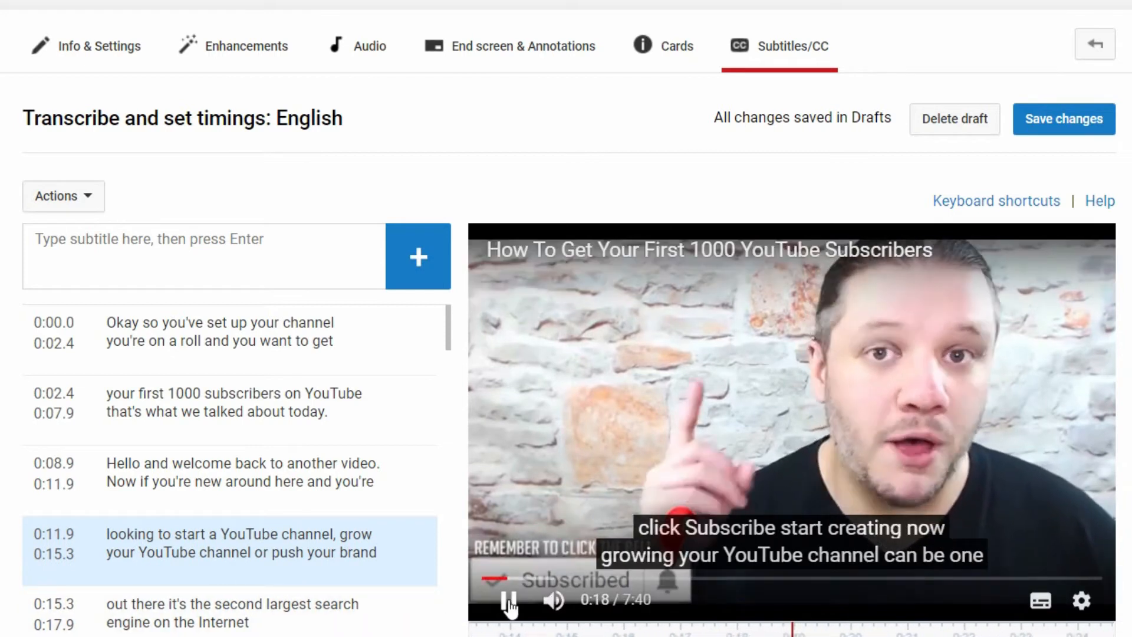
{"action": "left_click", "coordinate": [509, 601]}
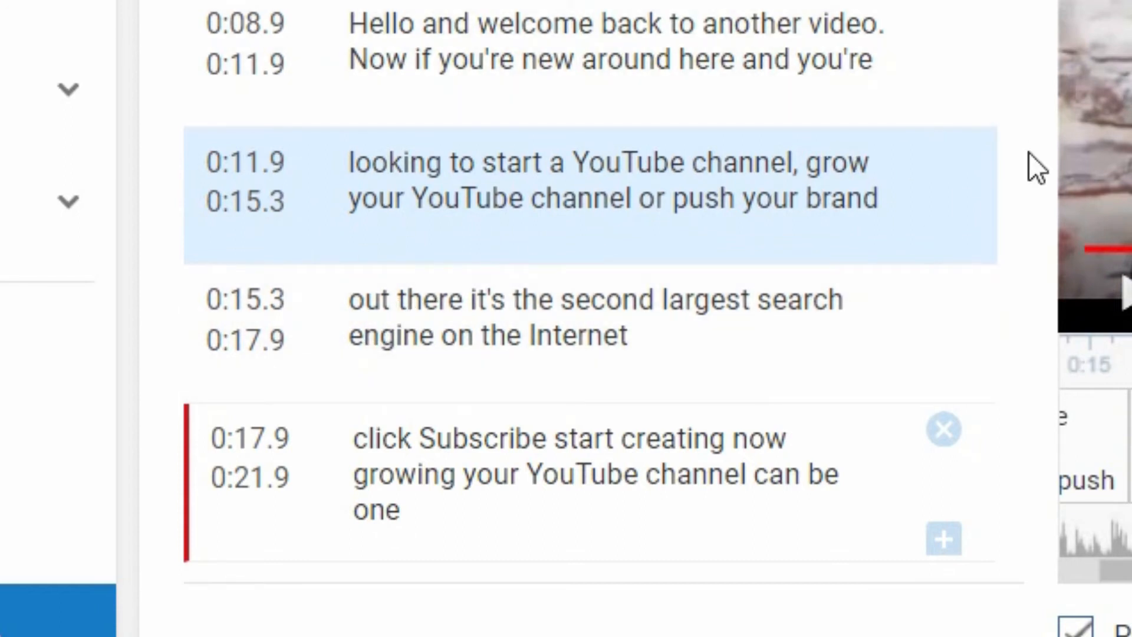
{"action": "left_click", "coordinate": [691, 351]}
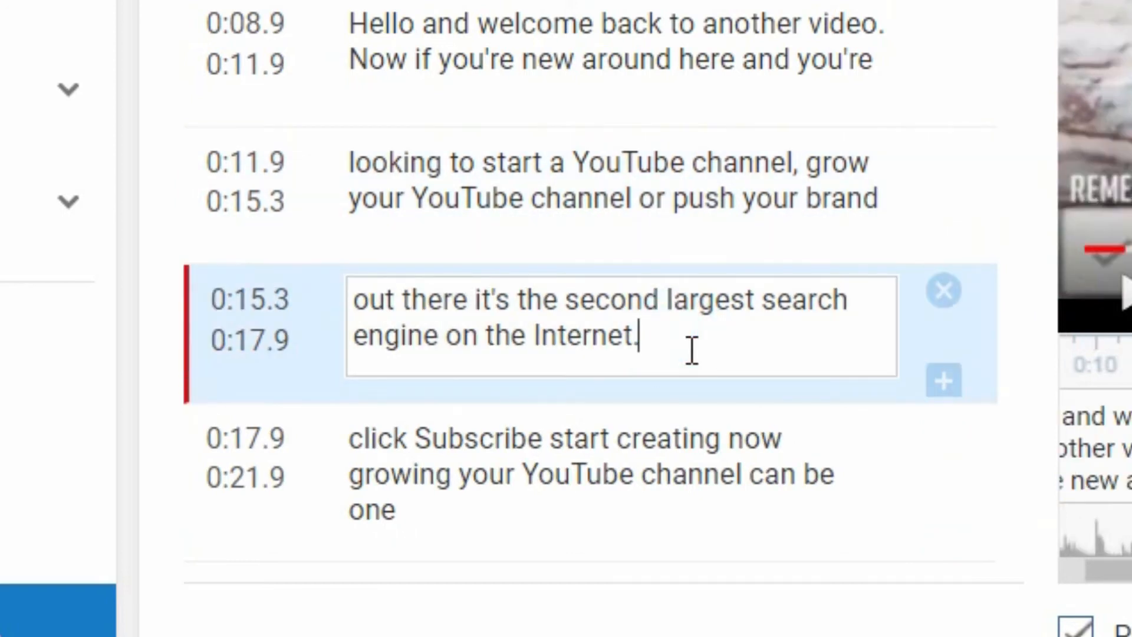
Rewrite the opening of the 0:17.9 caption as "Click Subscribe, START CREATING.", removing the original "start creating"
{"action": "left_click", "coordinate": [363, 445]}
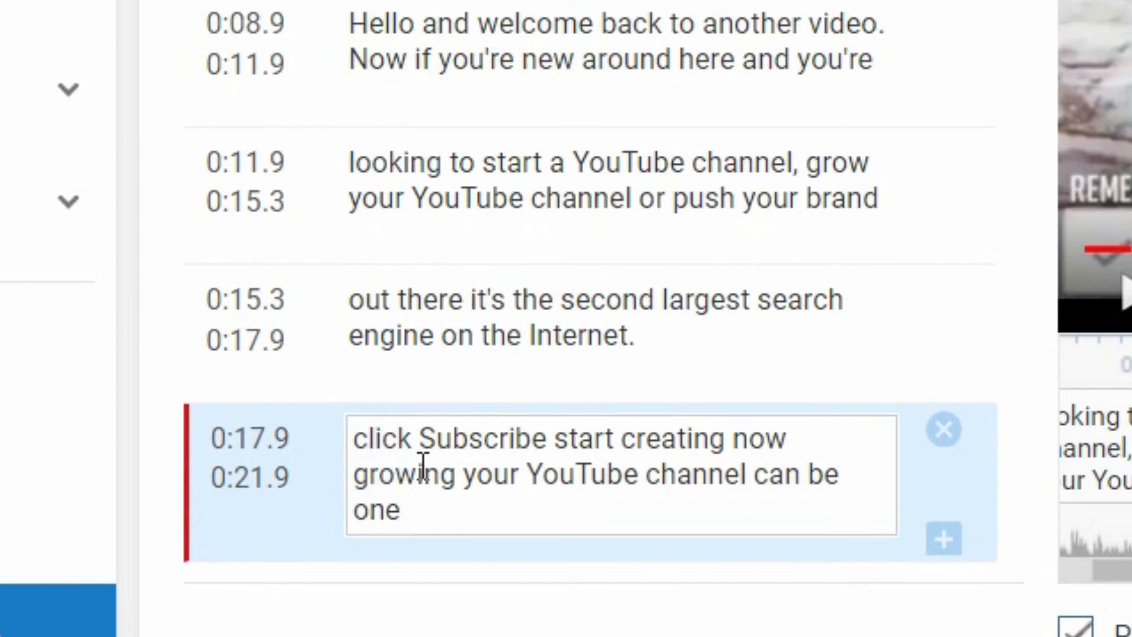
{"action": "key", "text": "BackSpace"}
{"action": "type", "text": "C"}
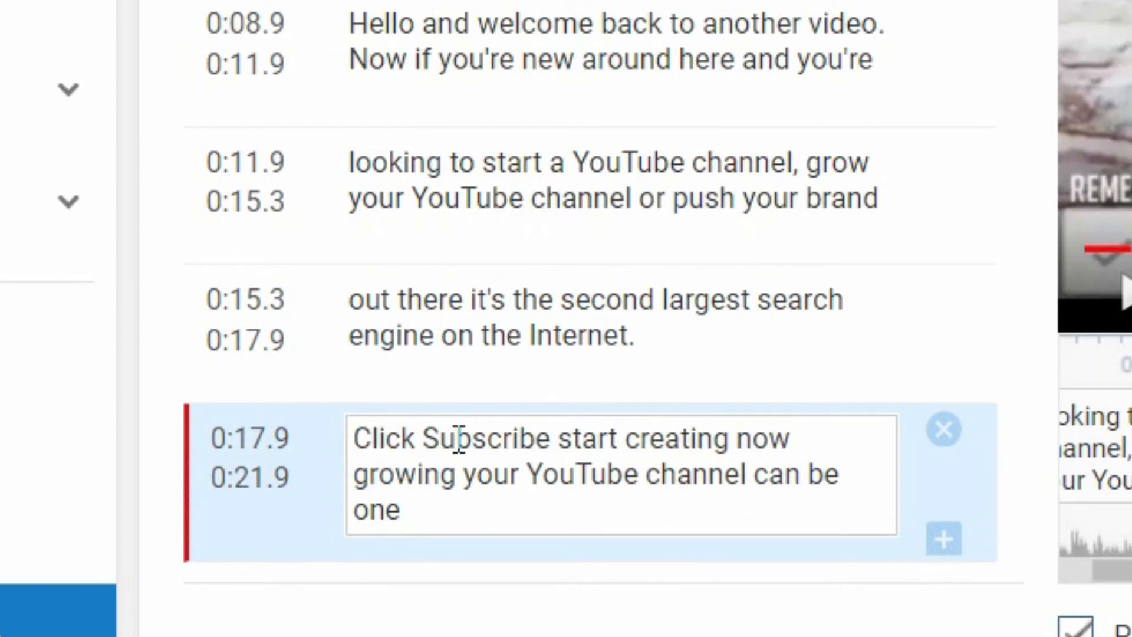
{"action": "left_click", "coordinate": [550, 438]}
{"action": "type", "text": ", S"}
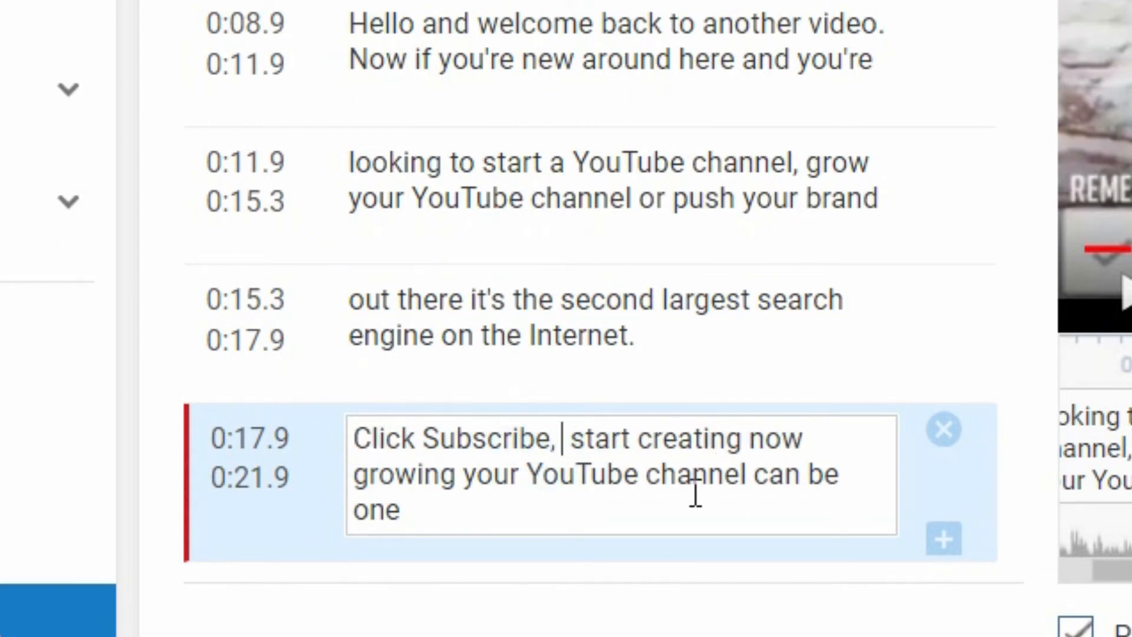
{"action": "type", "text": "TART CREATING"}
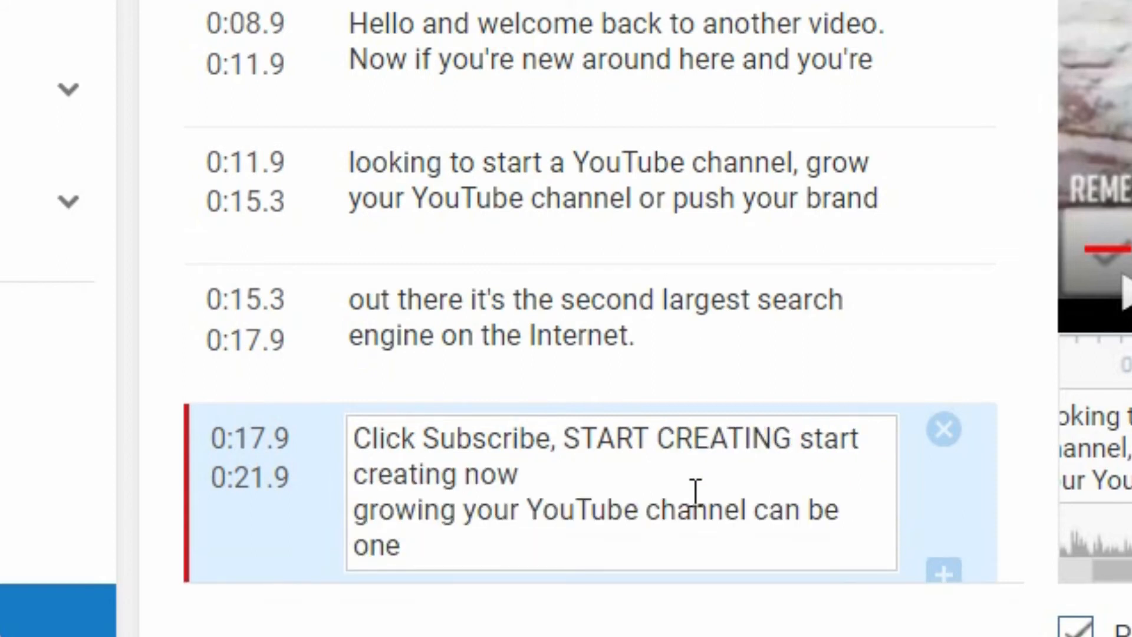
{"action": "type", "text": "."}
{"action": "left_click_drag", "start_coordinate": [809, 439], "coordinate": [488, 495]}
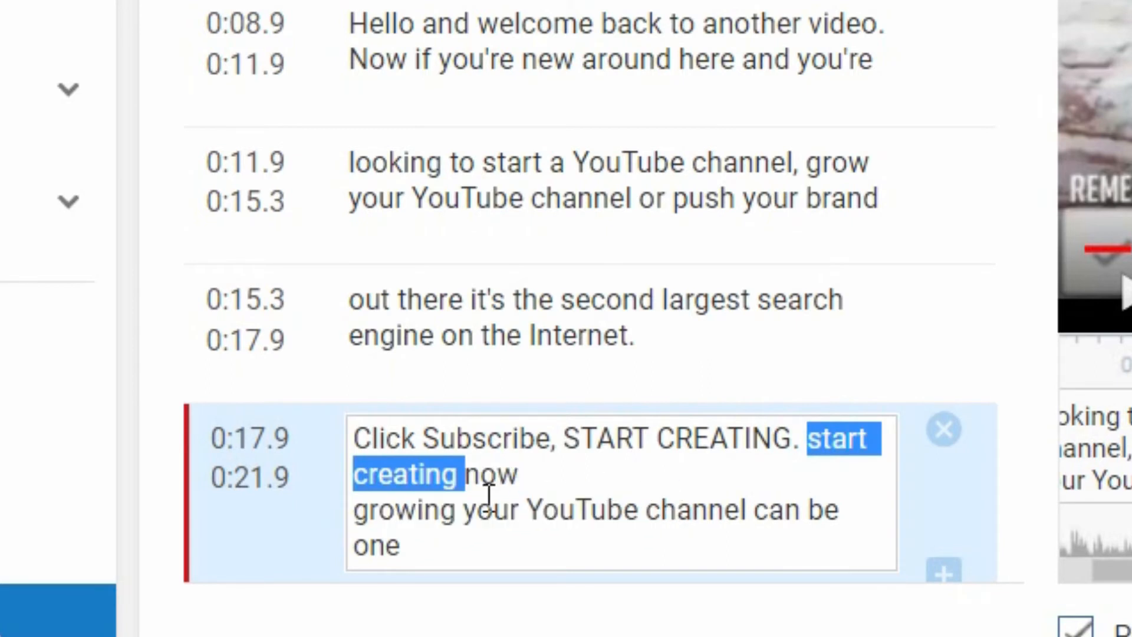
{"action": "key", "text": "BackSpace"}
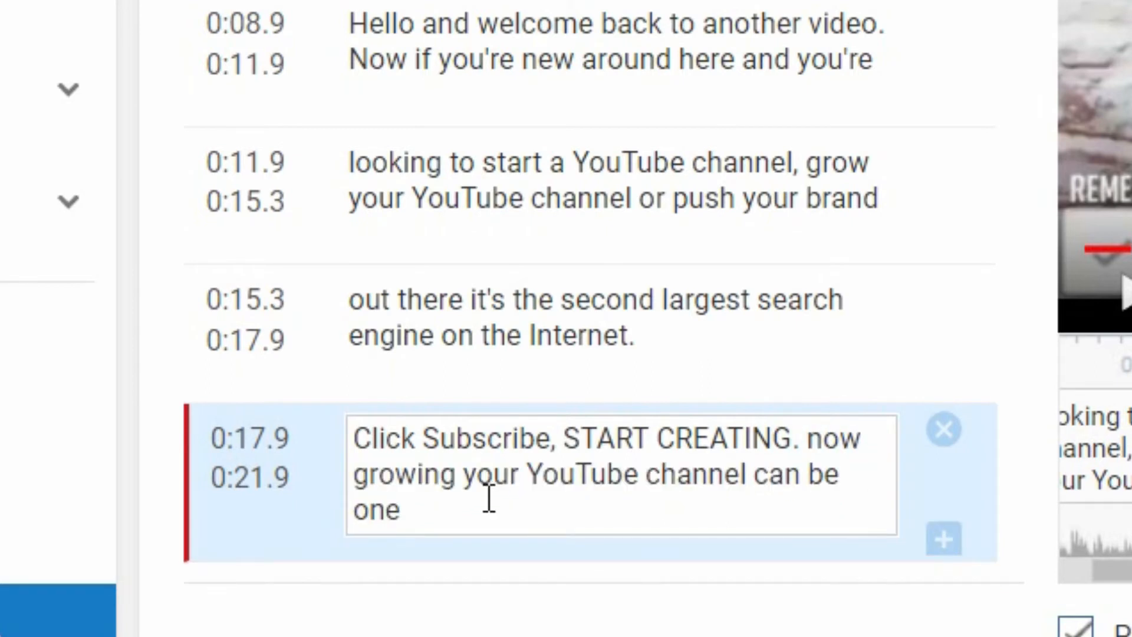
Break the 0:17.9 caption after "START CREATING." so its second line begins "Now growing your YouTube channel"
{"action": "key", "text": "Return"}
{"action": "key", "text": "Delete"}
{"action": "type", "text": "N"}
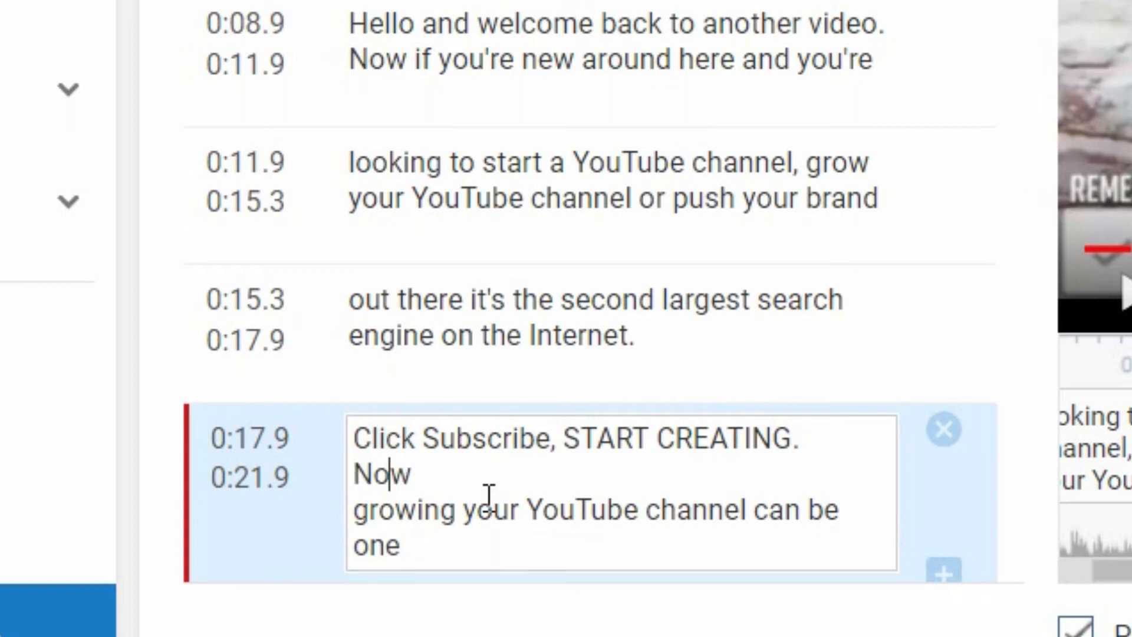
{"action": "key", "text": "Delete"}
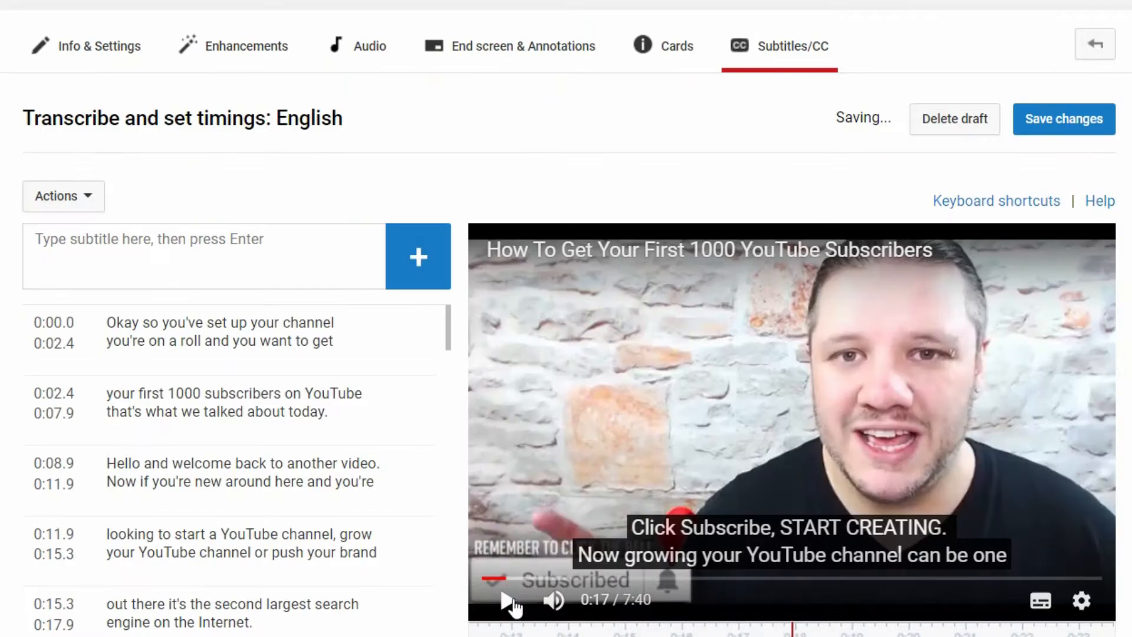
Play on through the following captions with the sound muted, pause the video, and save the subtitle changes
{"action": "left_click", "coordinate": [508, 600]}
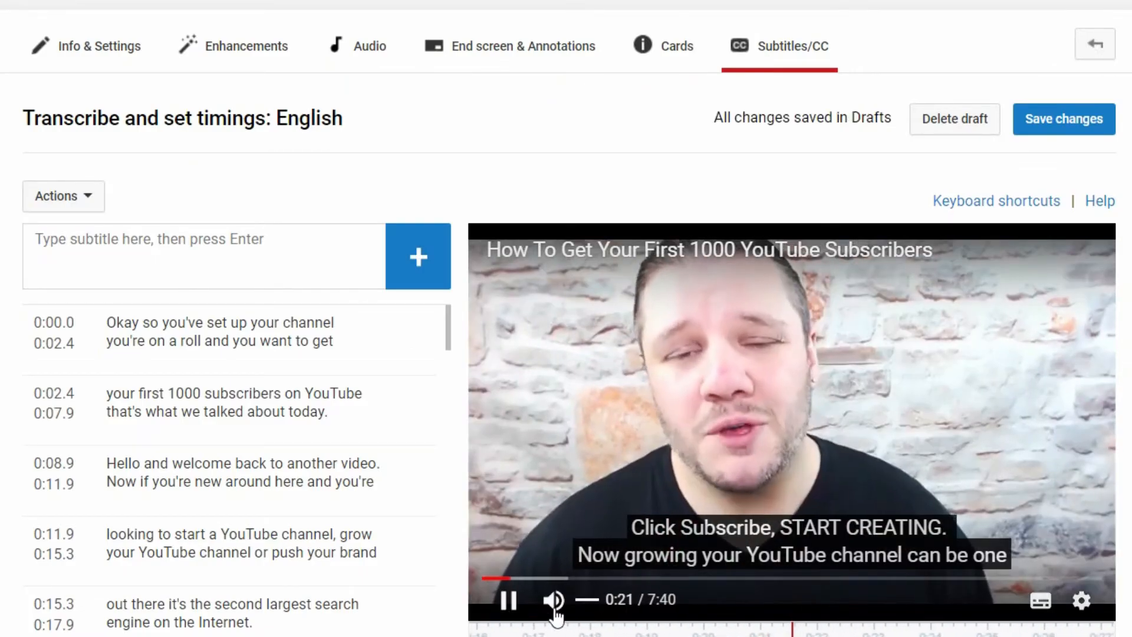
{"action": "left_click", "coordinate": [554, 610]}
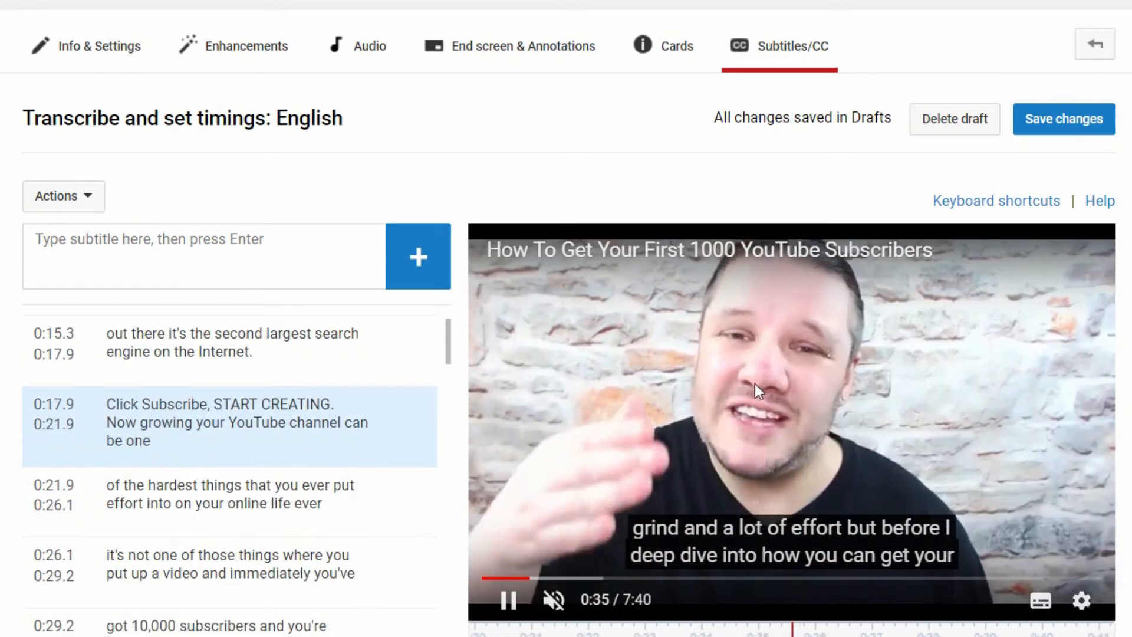
{"action": "left_click", "coordinate": [507, 600]}
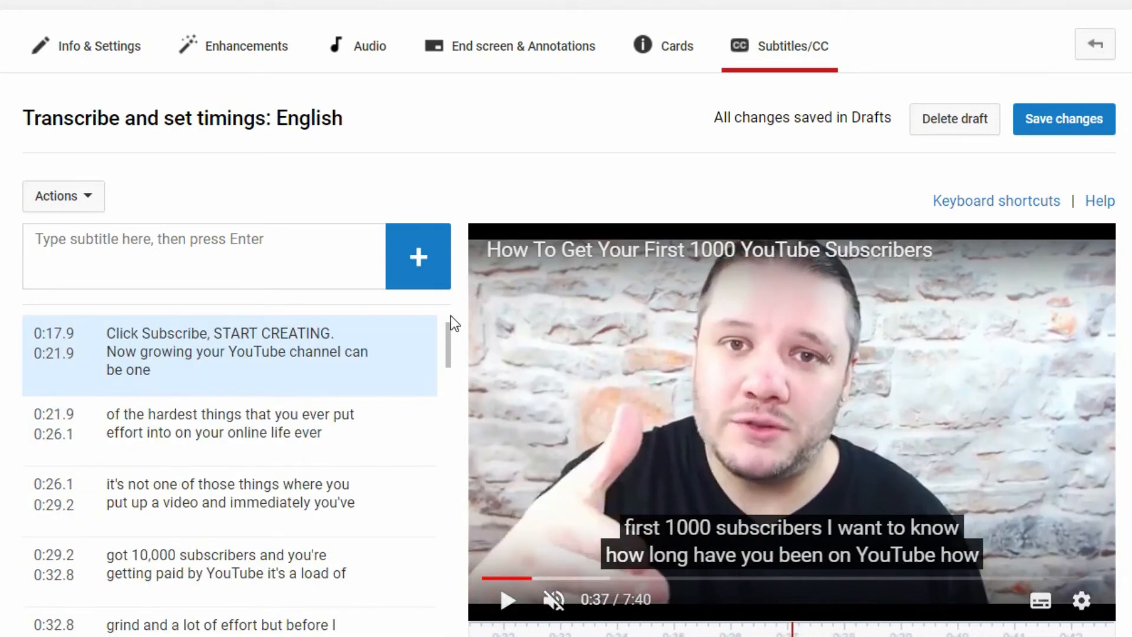
{"action": "left_click_drag", "start_coordinate": [451, 337], "coordinate": [451, 636]}
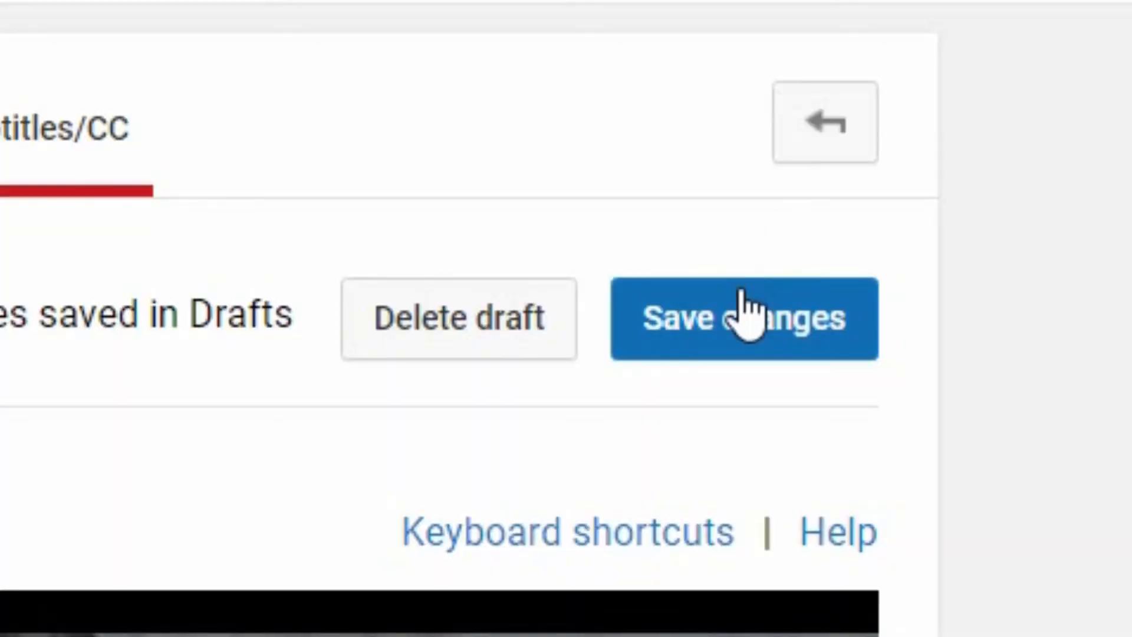
{"action": "left_click", "coordinate": [1059, 121]}
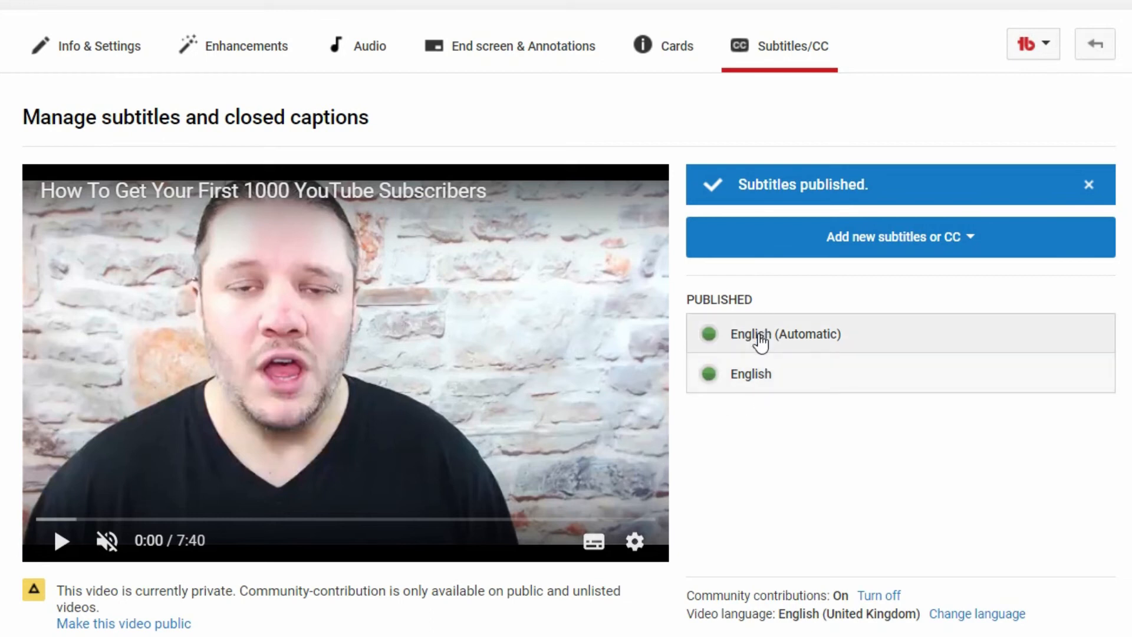
Unpublish the English (Automatic) subtitle track and check the publication status of the English draft
{"action": "left_click", "coordinate": [757, 340]}
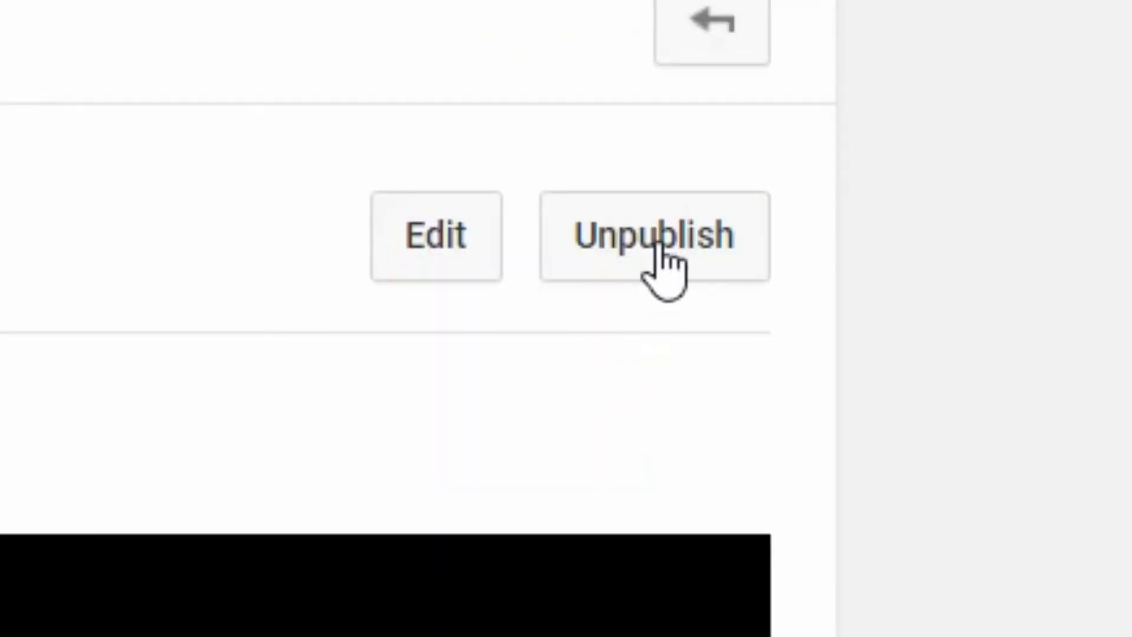
{"action": "left_click", "coordinate": [659, 247]}
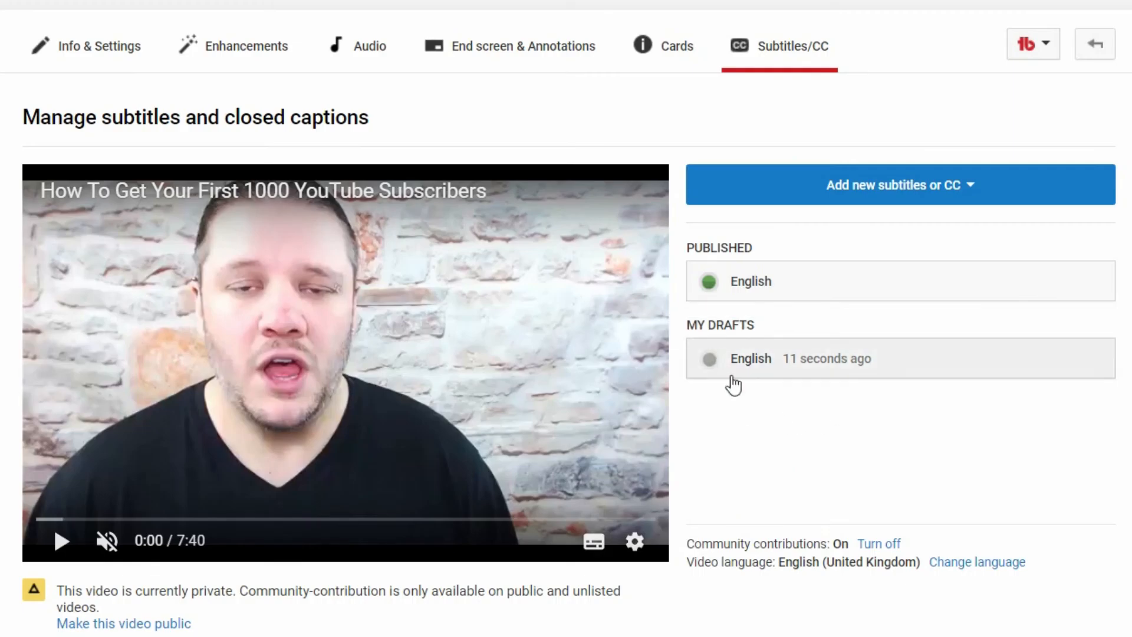
{"action": "mouse_move", "coordinate": [712, 365]}
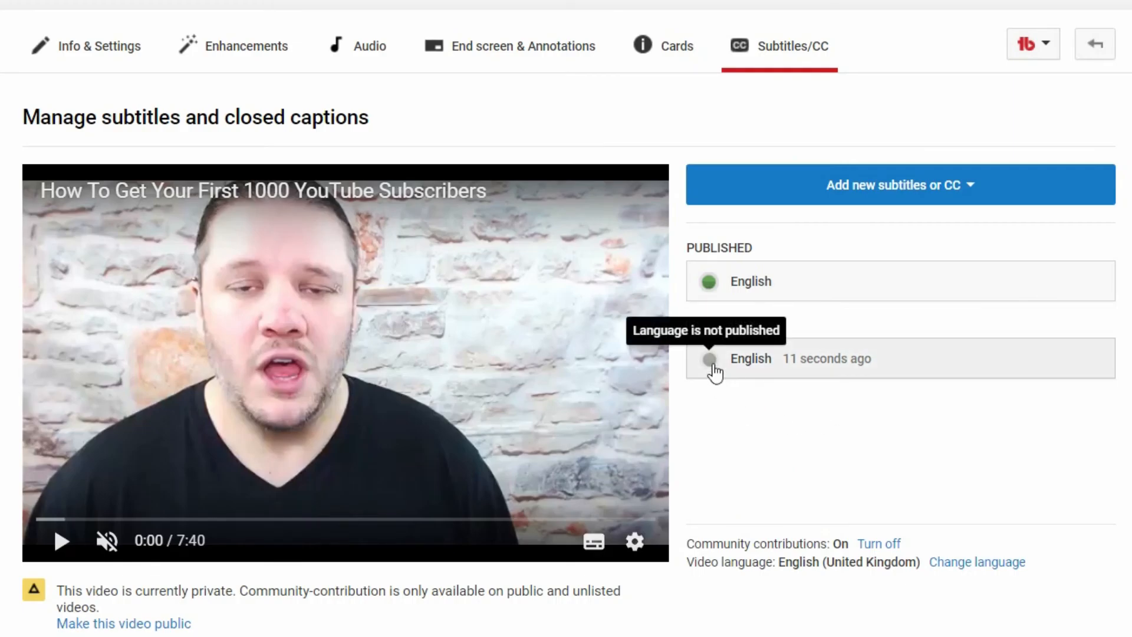